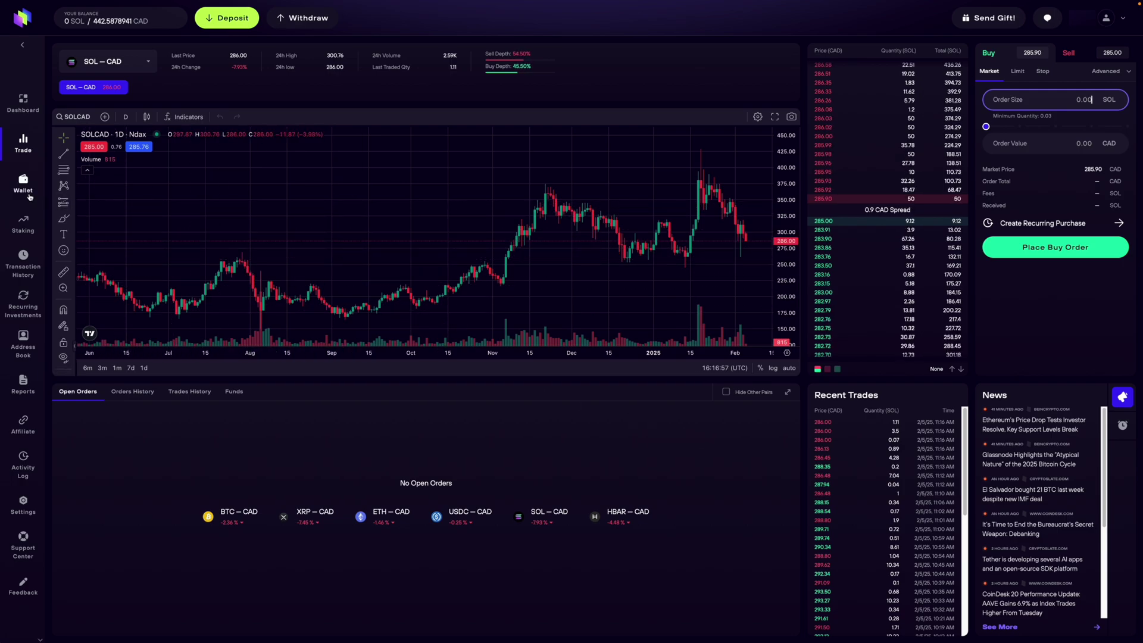
Open the wallet and display the Interac e-Transfer deposit instructions for Canadian dollars.
{"action": "left_click", "coordinate": [30, 197]}
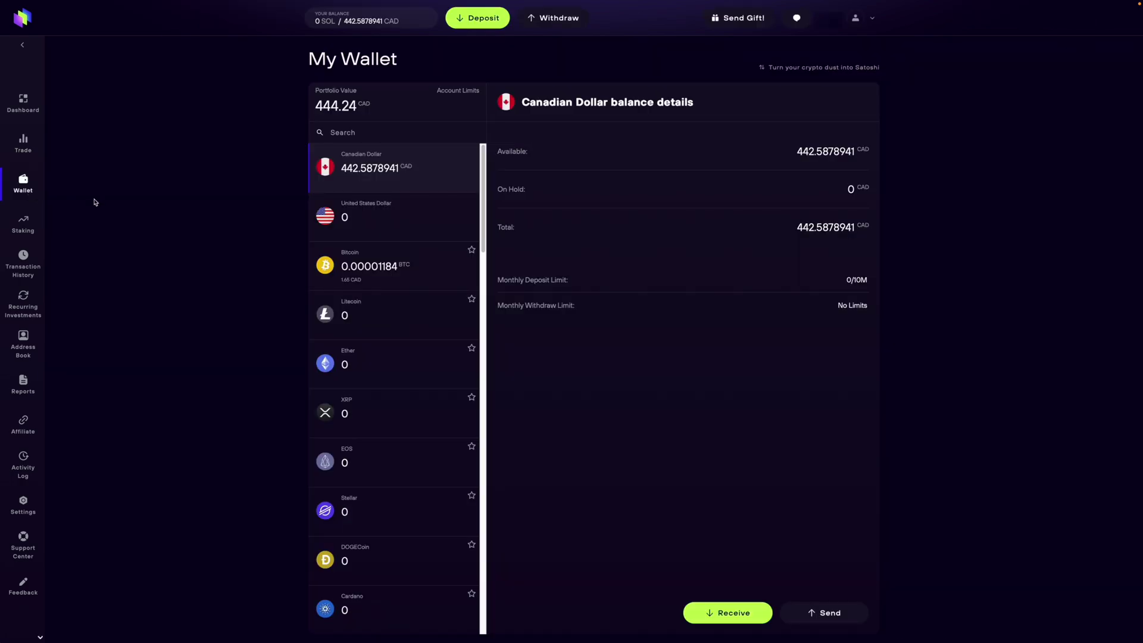
{"action": "left_click", "coordinate": [727, 612]}
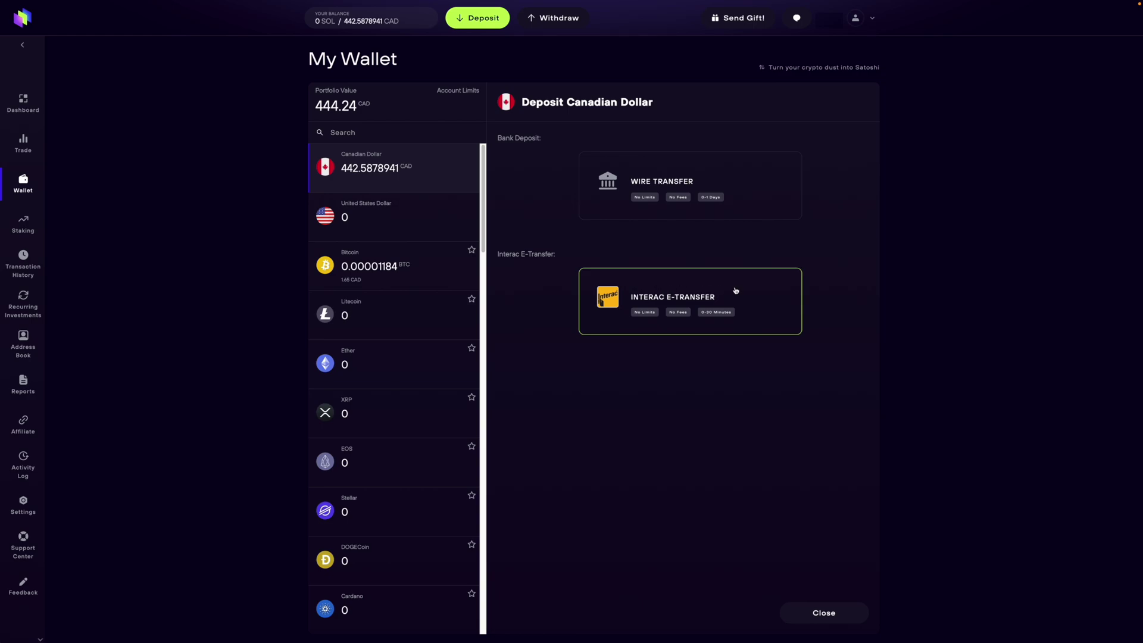
{"action": "left_click", "coordinate": [799, 295]}
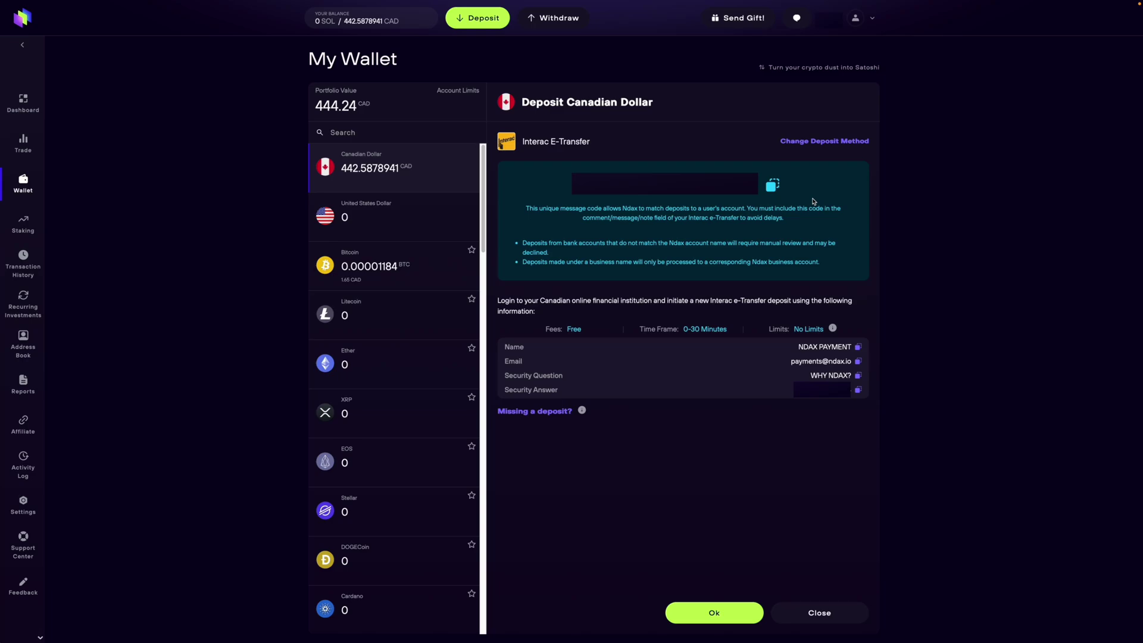
Go to SOL/CAD trading and fill in a market buy of 0.1 SOL, changing its order value to 20 CAD.
{"action": "left_click", "coordinate": [35, 145]}
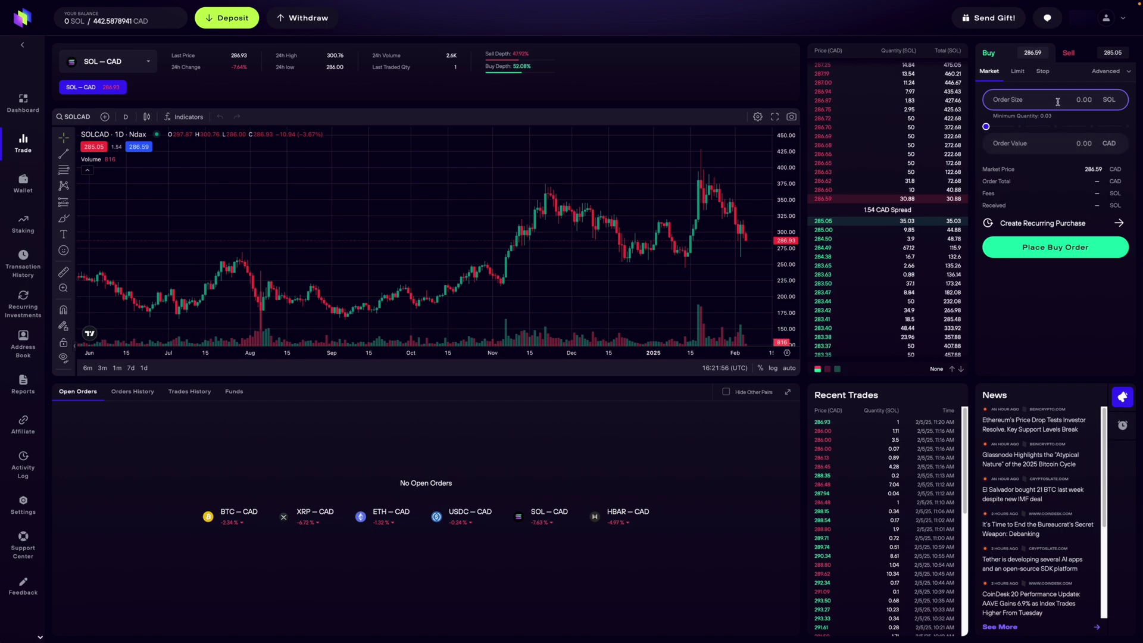
{"action": "type", "text": ".1"}
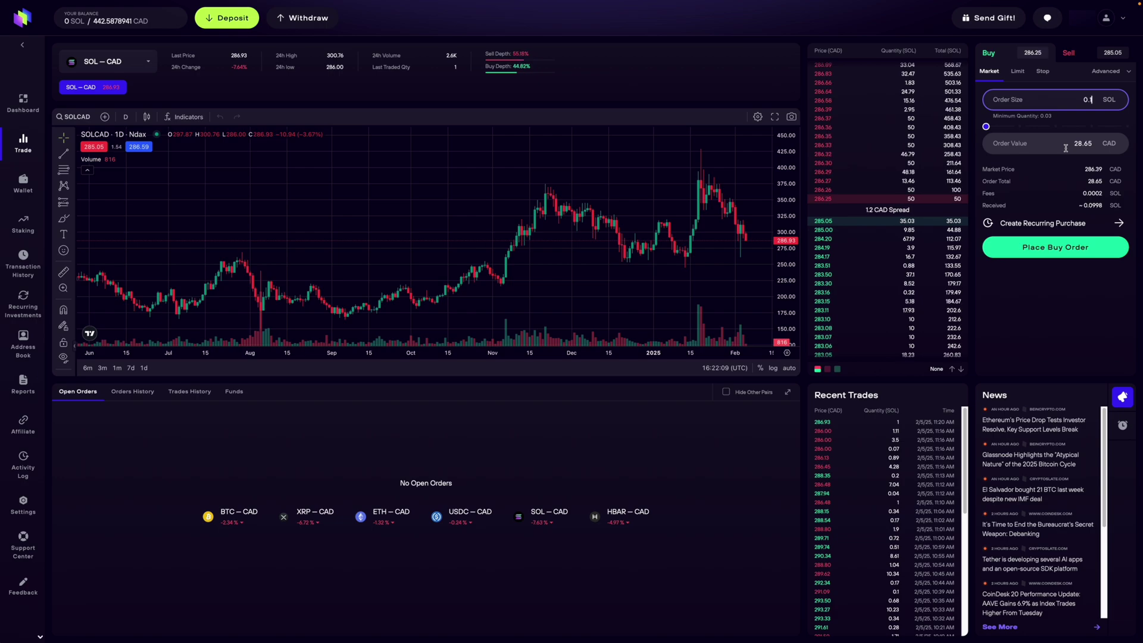
{"action": "double_click", "coordinate": [1093, 149]}
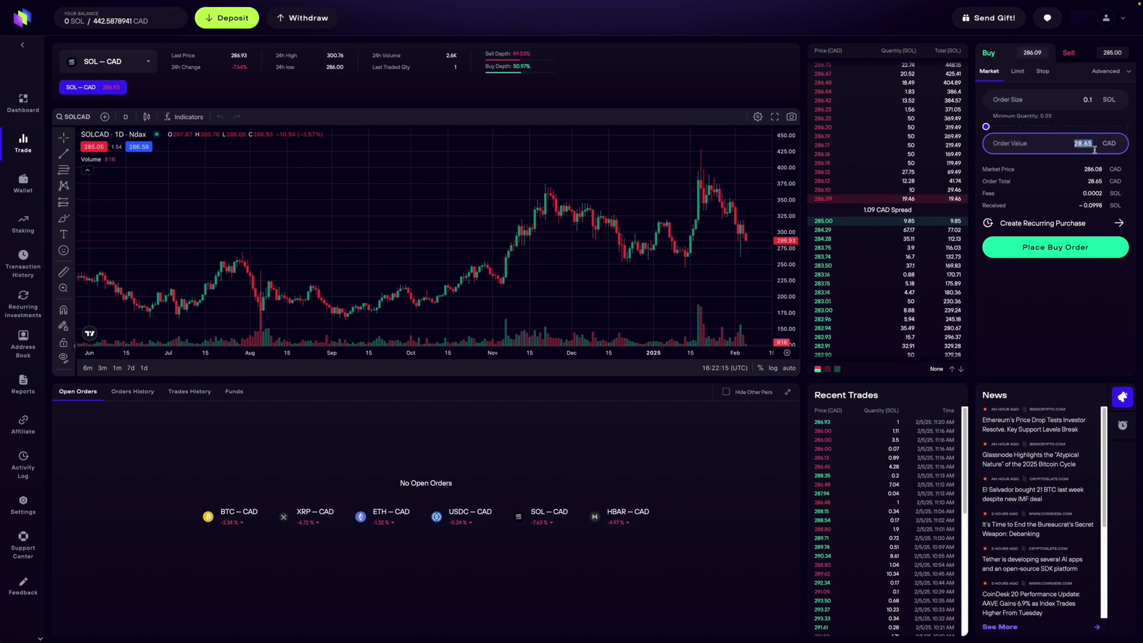
{"action": "type", "text": "20"}
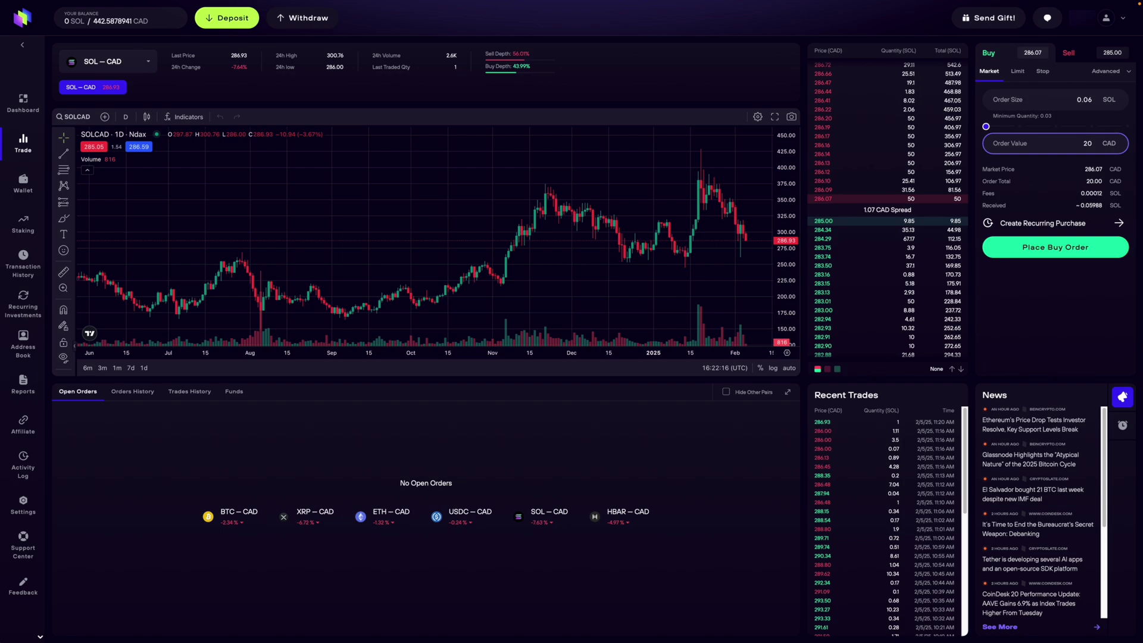
Set the market buy's order size to 0.1 SOL and place the order.
{"action": "left_click", "coordinate": [1077, 99]}
{"action": "key", "text": "BackSpace"}
{"action": "key", "text": "BackSpace"}
{"action": "key", "text": "BackSpace"}
{"action": "type", "text": ".1"}
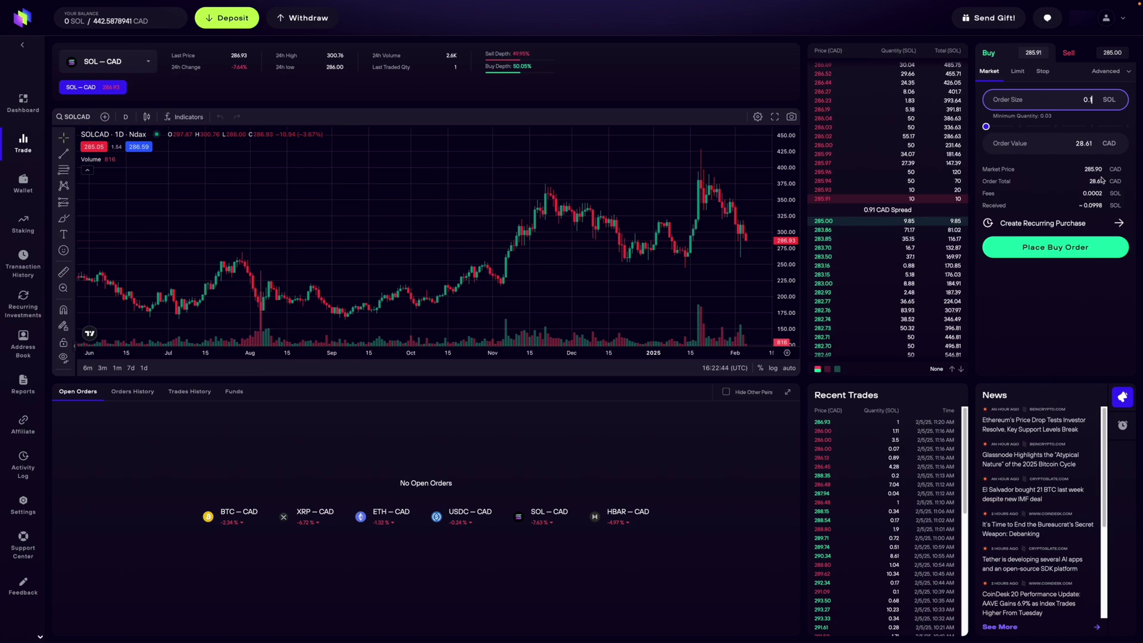
{"action": "left_click", "coordinate": [1057, 258]}
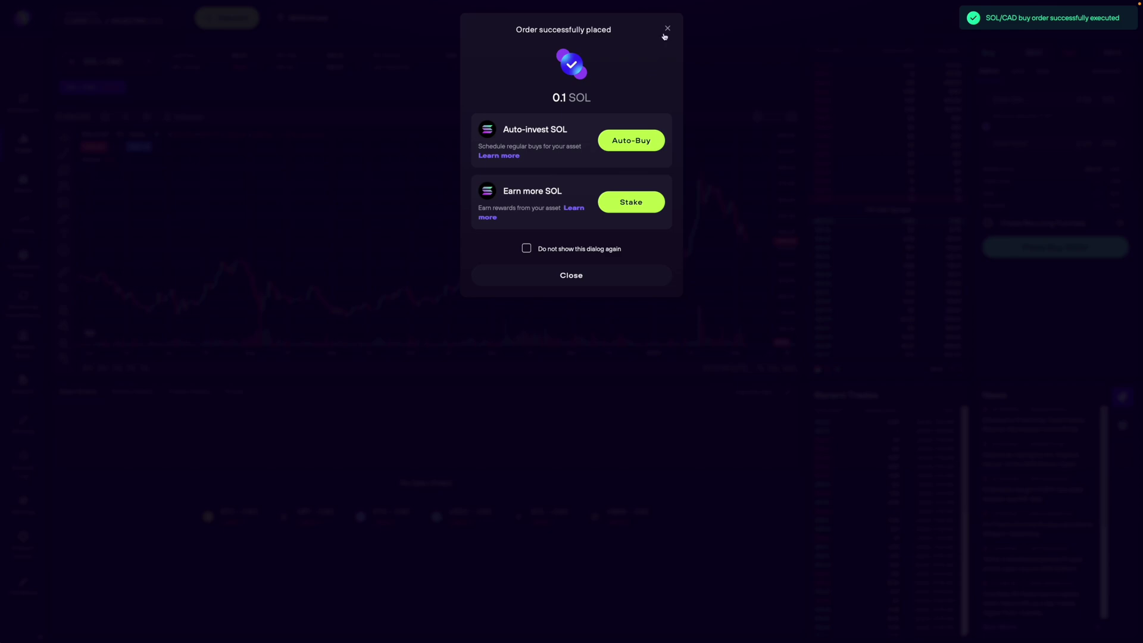
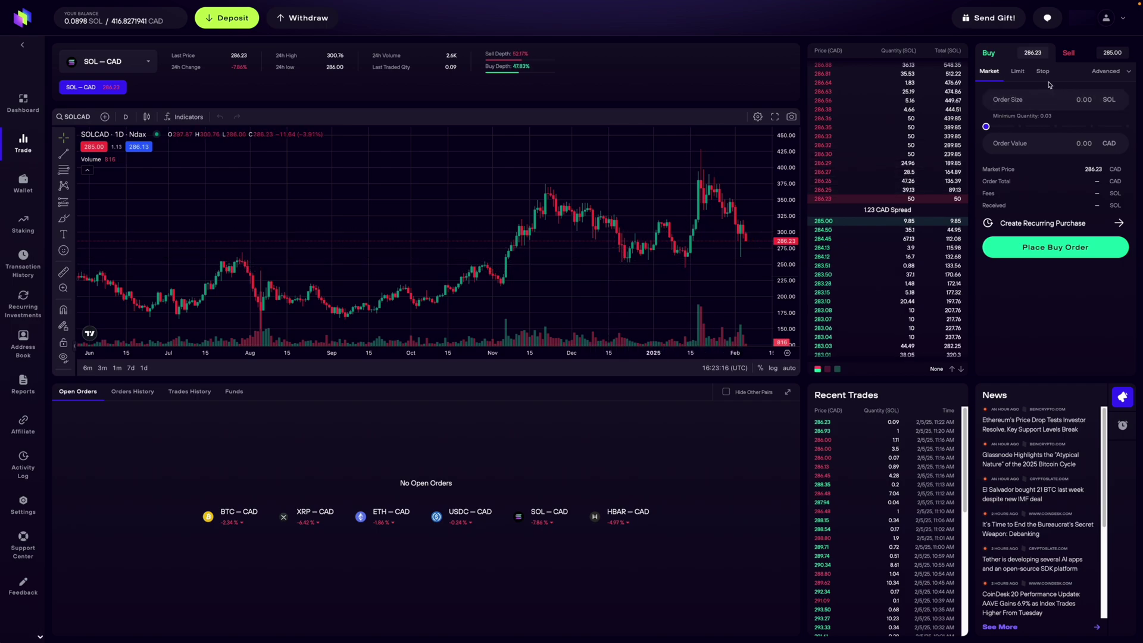
Place a market sell order for 0.04 SOL, choosing the size with the midpoint of the amount slider.
{"action": "left_click", "coordinate": [1069, 54]}
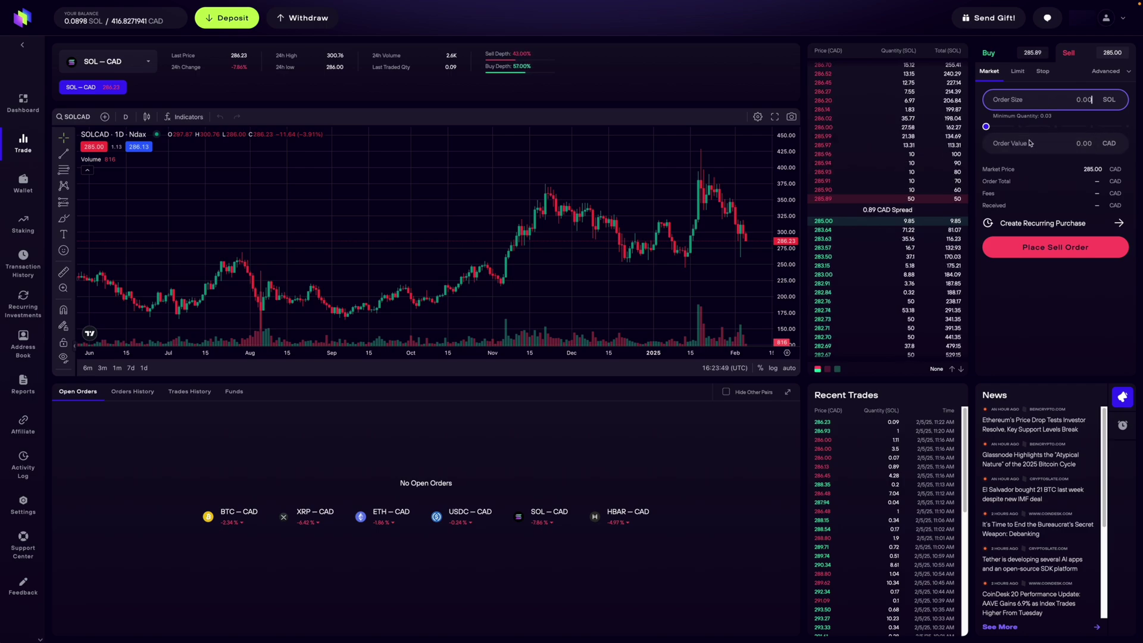
{"action": "left_click", "coordinate": [1057, 127]}
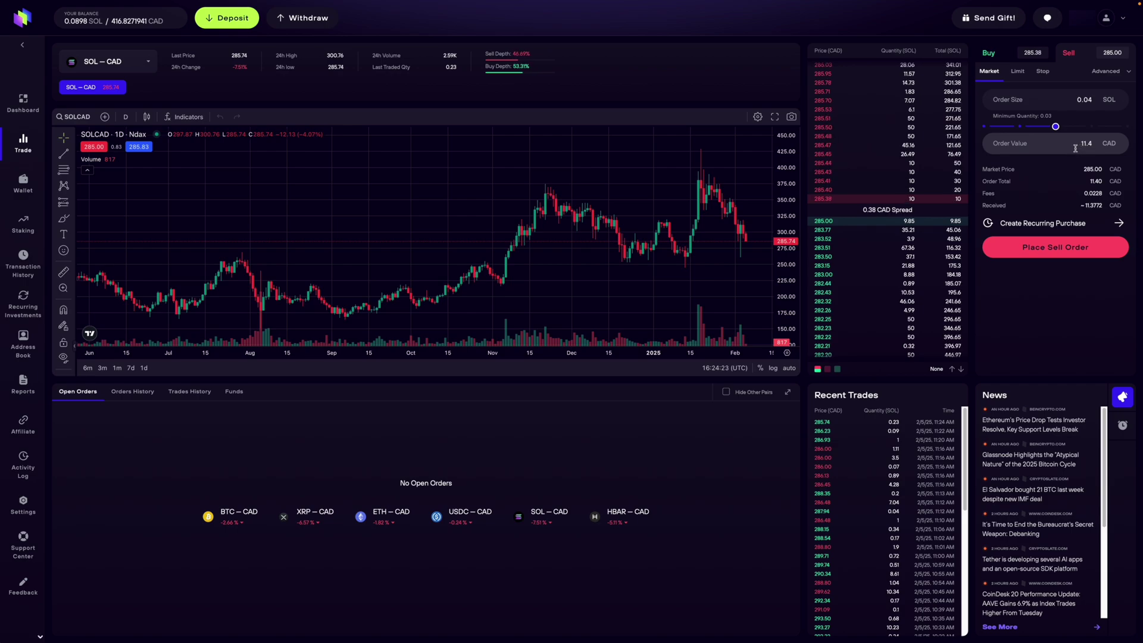
{"action": "left_click", "coordinate": [1043, 258]}
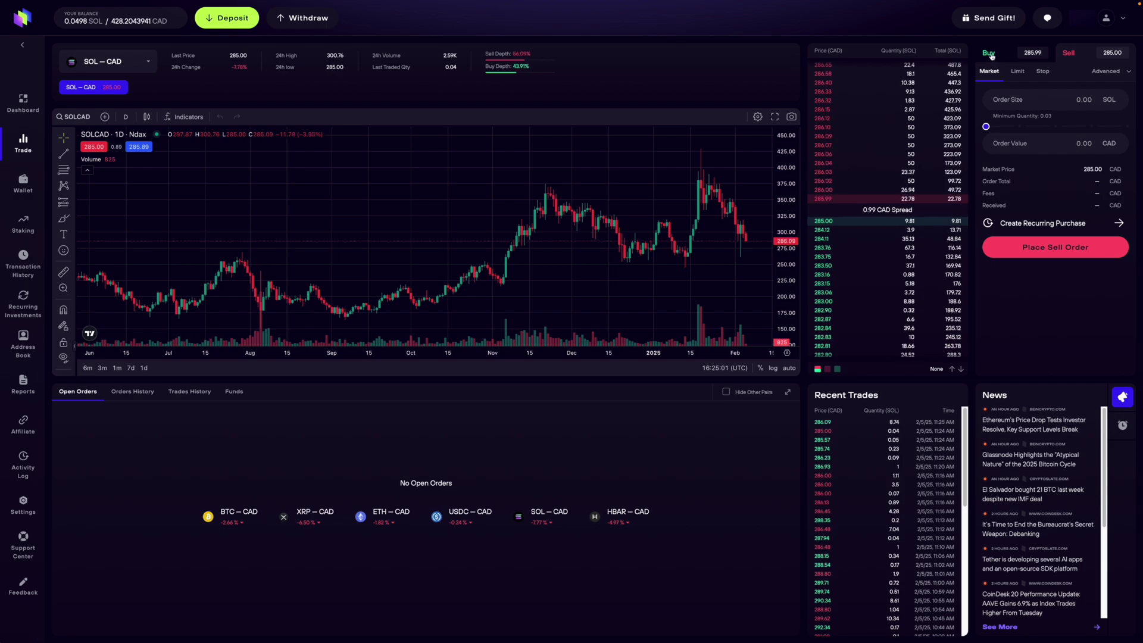
Place a limit buy order for 0.1 SOL at a limit price of 270 CAD, and cancel it on the chart.
{"action": "left_click", "coordinate": [988, 53]}
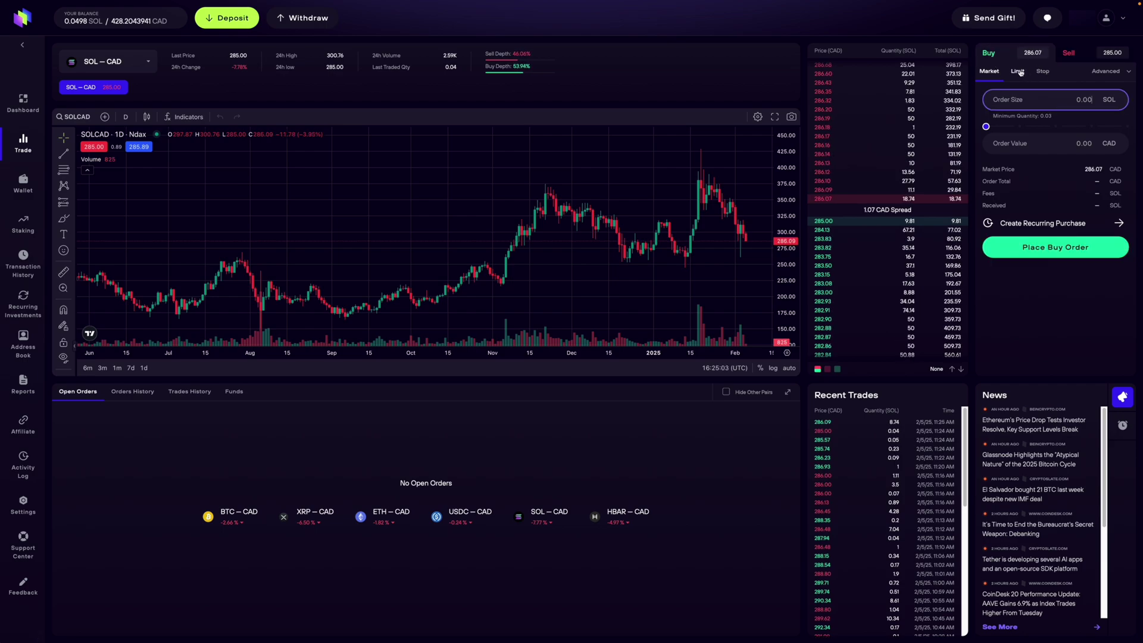
{"action": "left_click", "coordinate": [1018, 72]}
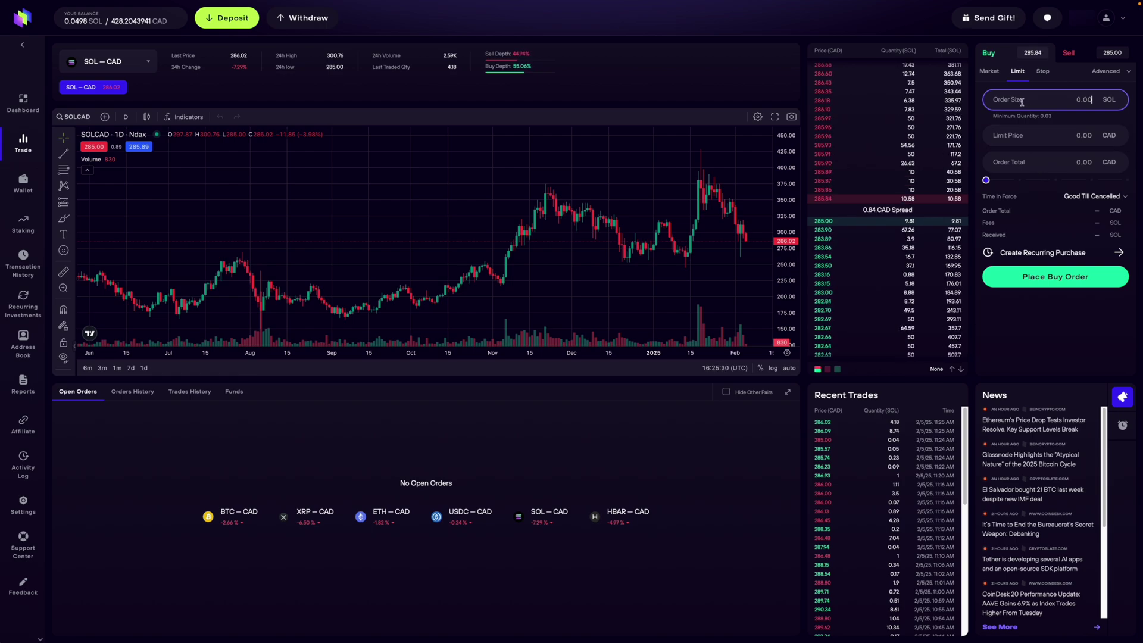
{"action": "left_click", "coordinate": [1039, 140]}
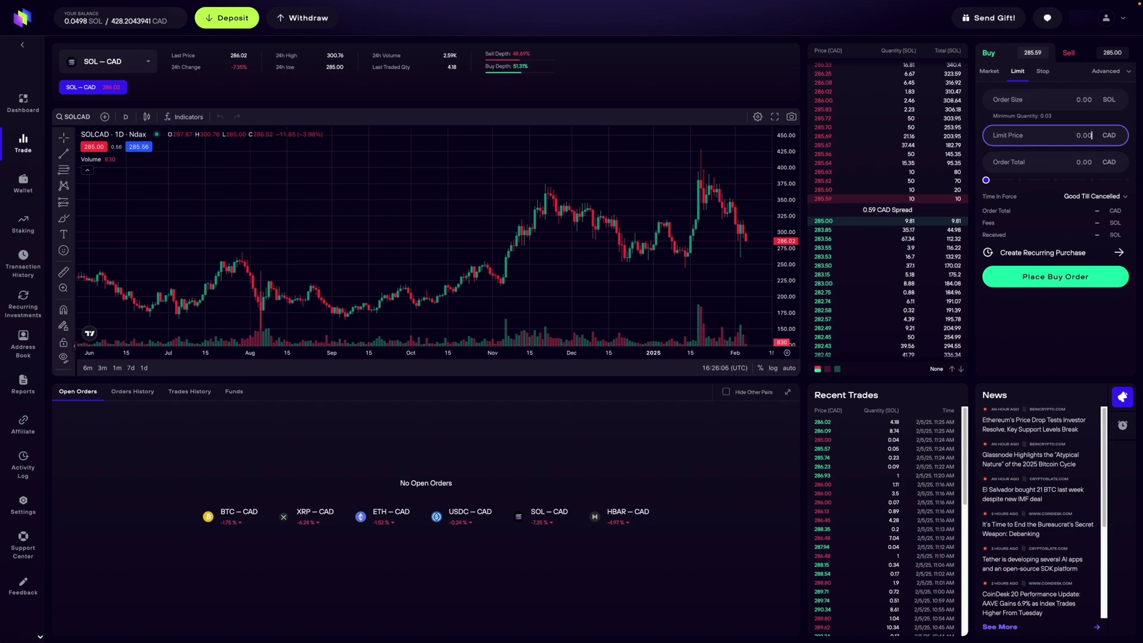
{"action": "type", "text": "270"}
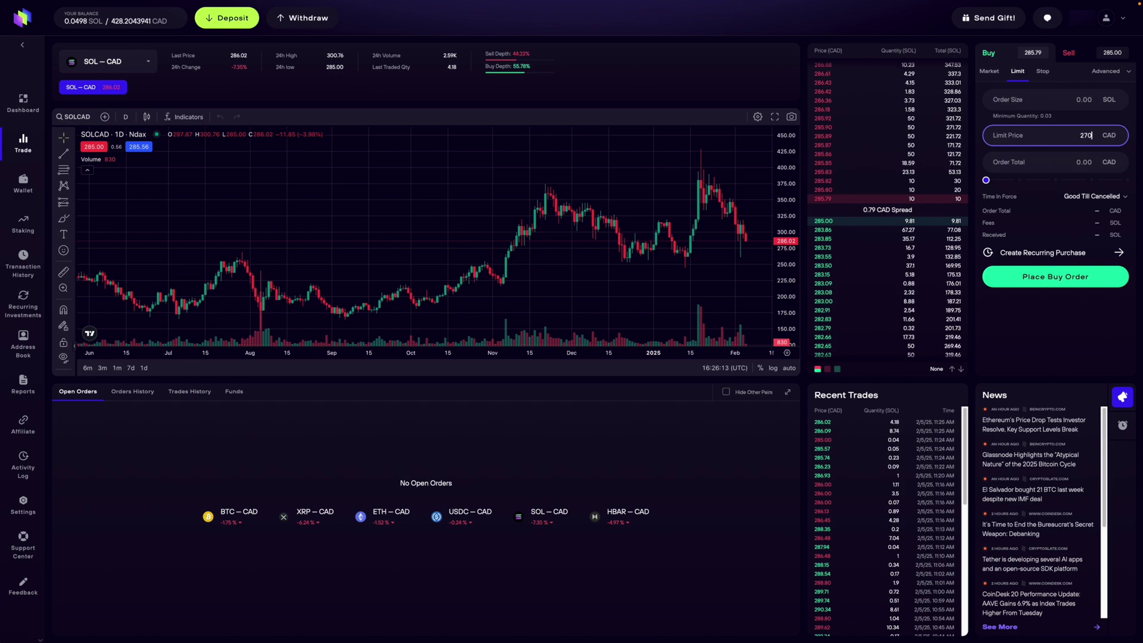
{"action": "left_click", "coordinate": [1042, 101]}
{"action": "type", "text": "0.1"}
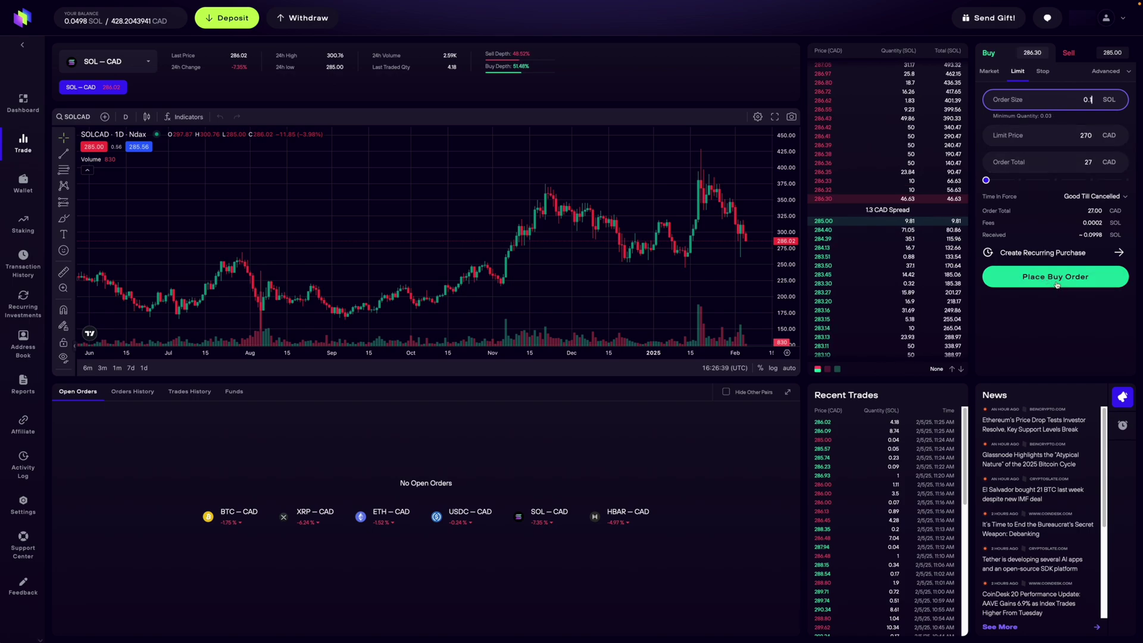
{"action": "left_click", "coordinate": [1057, 285]}
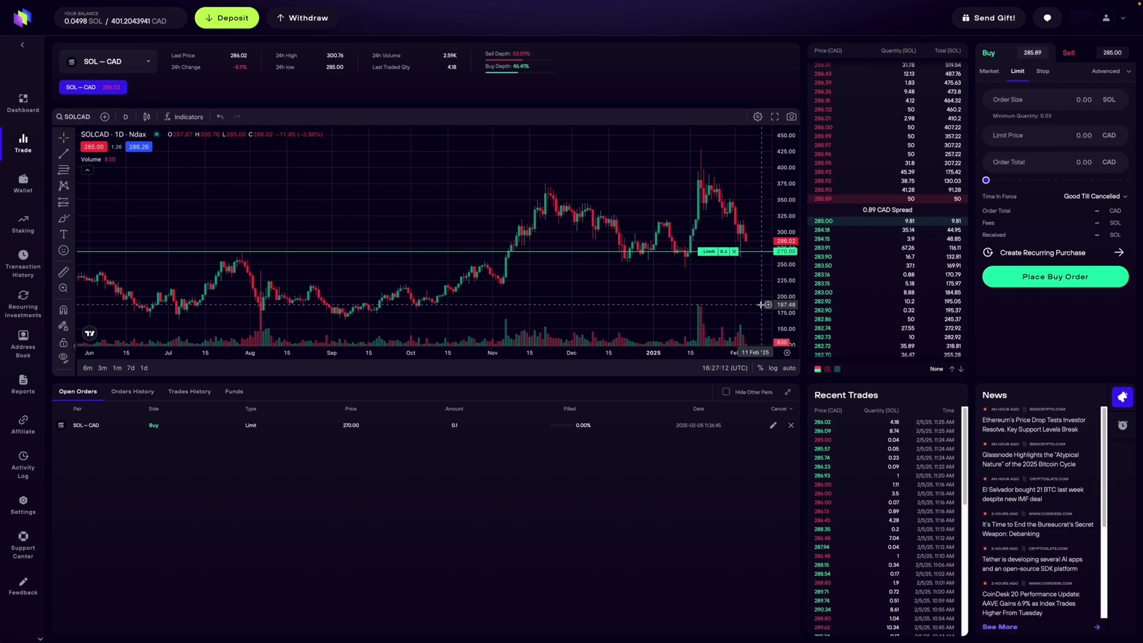
{"action": "left_click", "coordinate": [735, 252]}
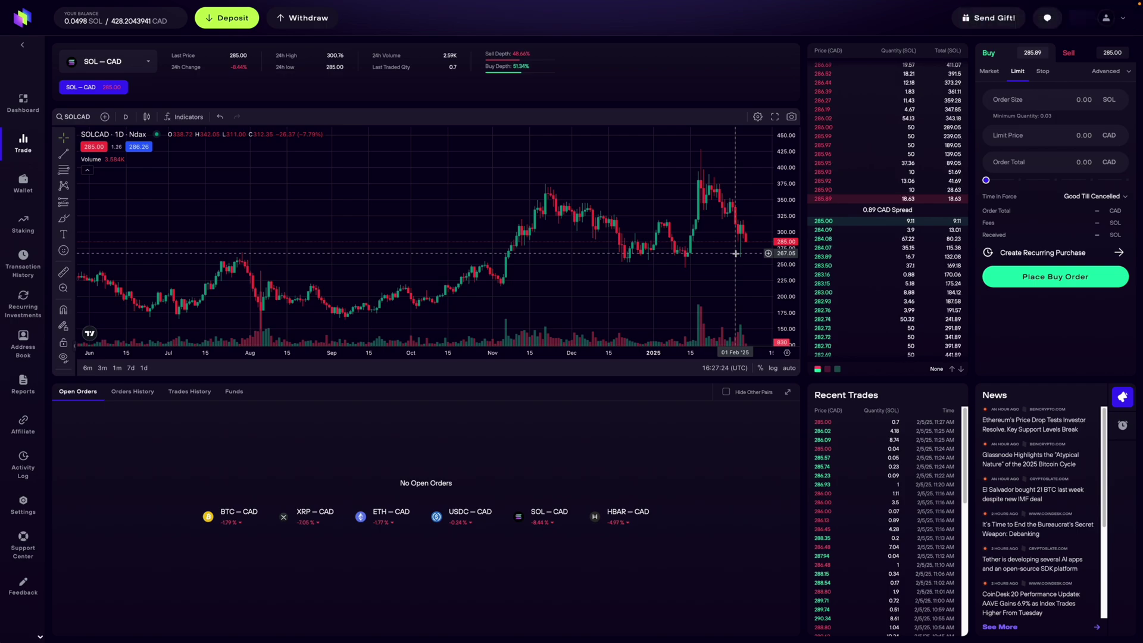
Place a limit sell order for 0.04 SOL at a limit price of 300 CAD, and cancel it on the chart.
{"action": "left_click", "coordinate": [1066, 54]}
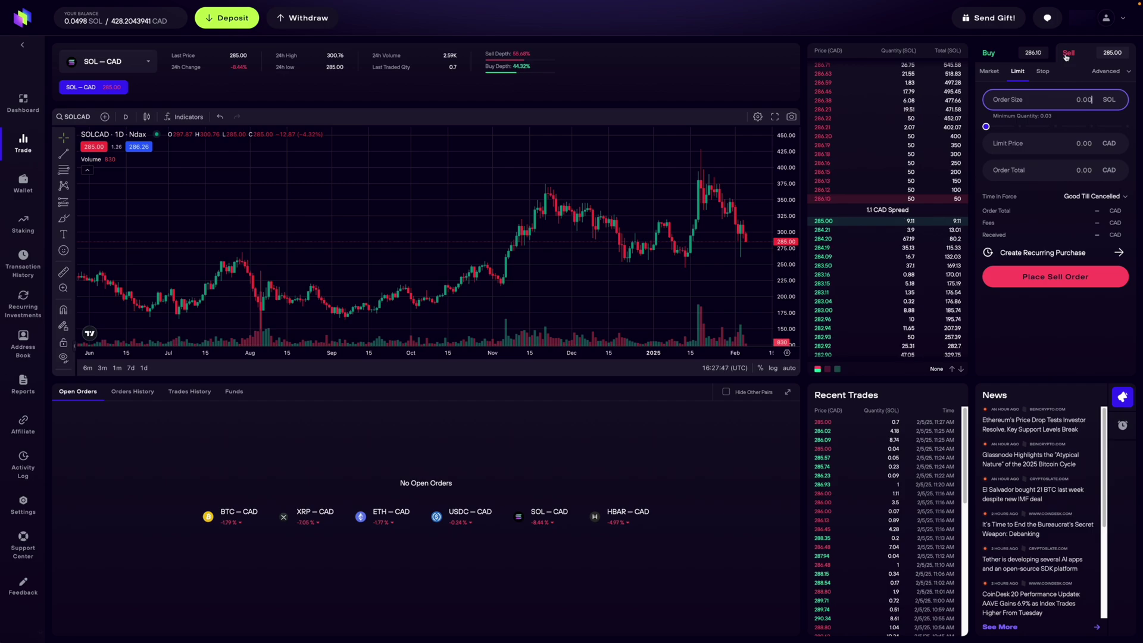
{"action": "left_click", "coordinate": [1071, 146]}
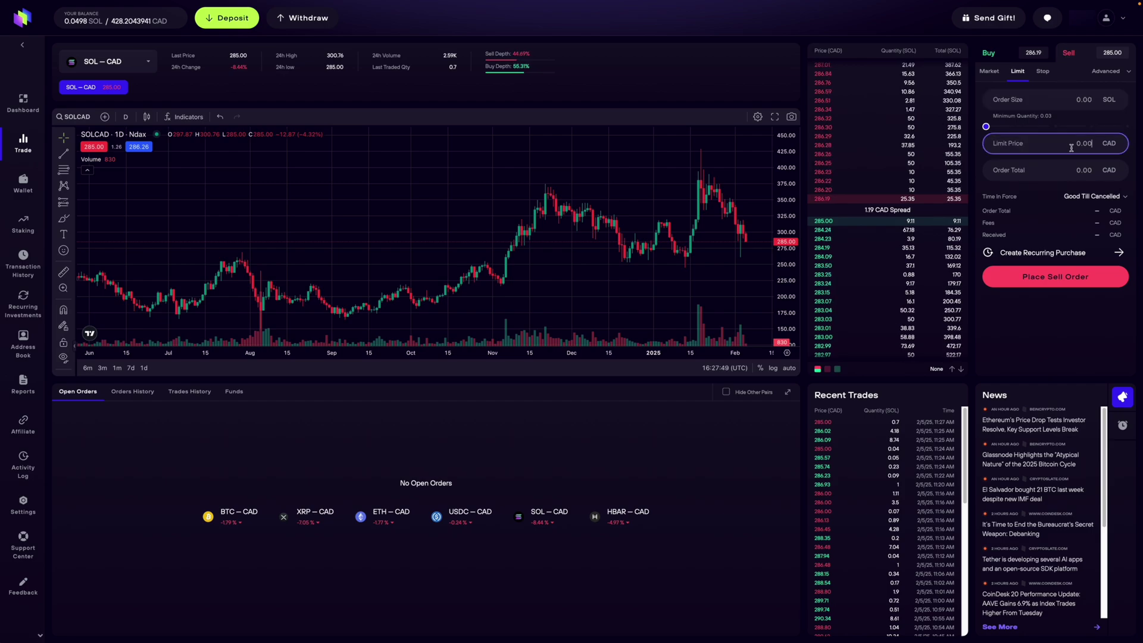
{"action": "type", "text": "300"}
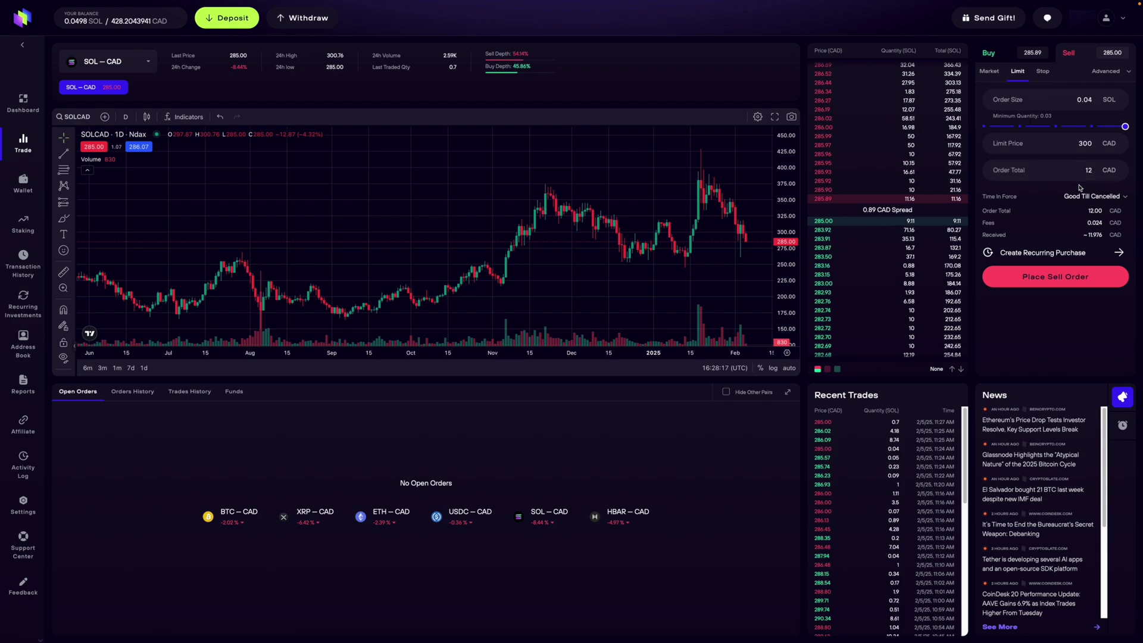
{"action": "left_click", "coordinate": [1056, 285]}
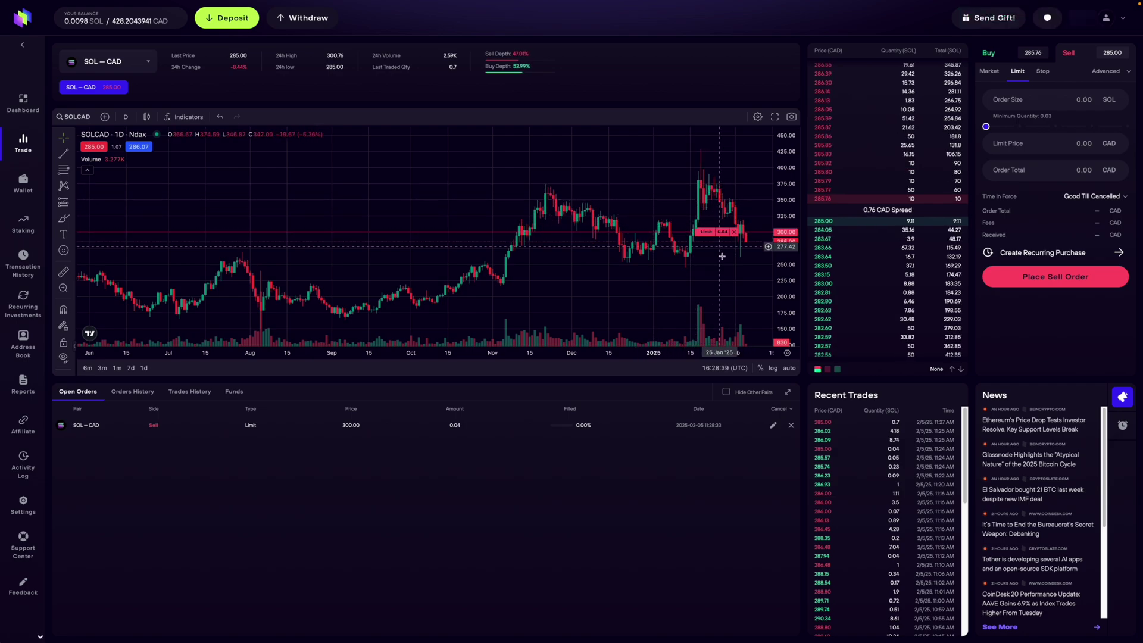
{"action": "left_click_drag", "start_coordinate": [728, 270], "coordinate": [648, 271]}
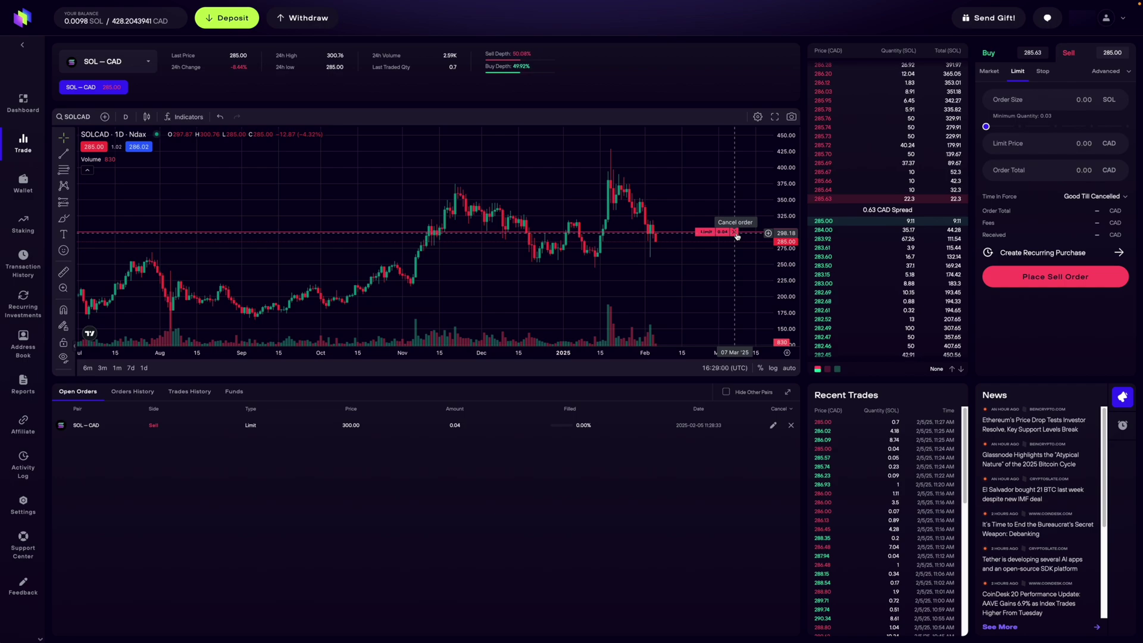
{"action": "left_click", "coordinate": [736, 233]}
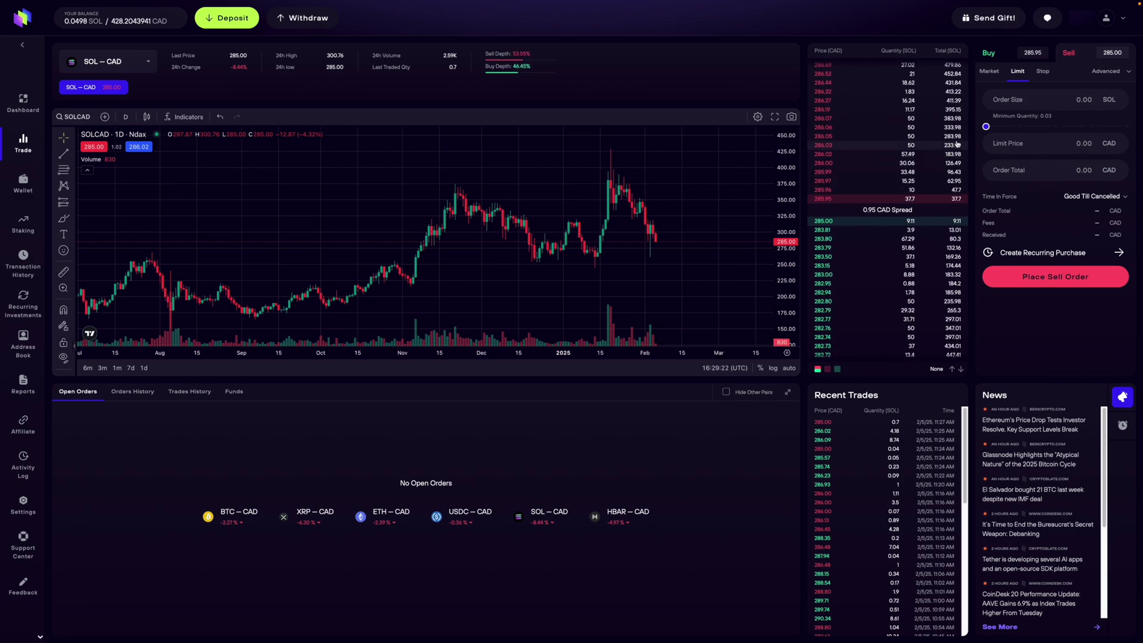
Place a stop buy order for 0.1 SOL at a stop price of 300 CAD, and cancel it on the chart.
{"action": "left_click", "coordinate": [1043, 72]}
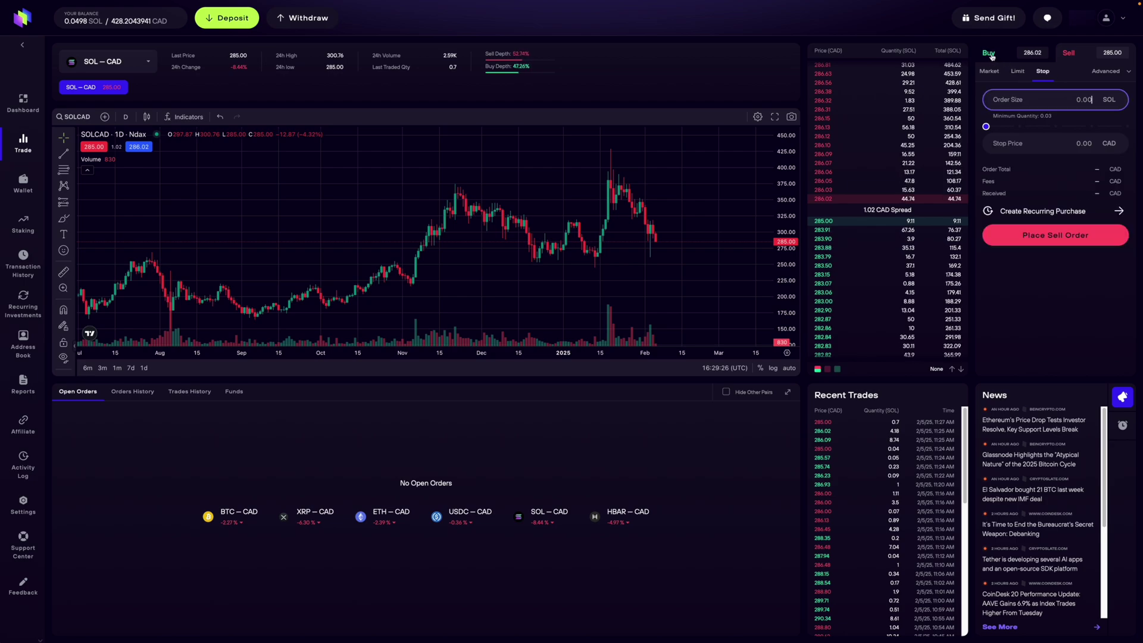
{"action": "left_click", "coordinate": [990, 53]}
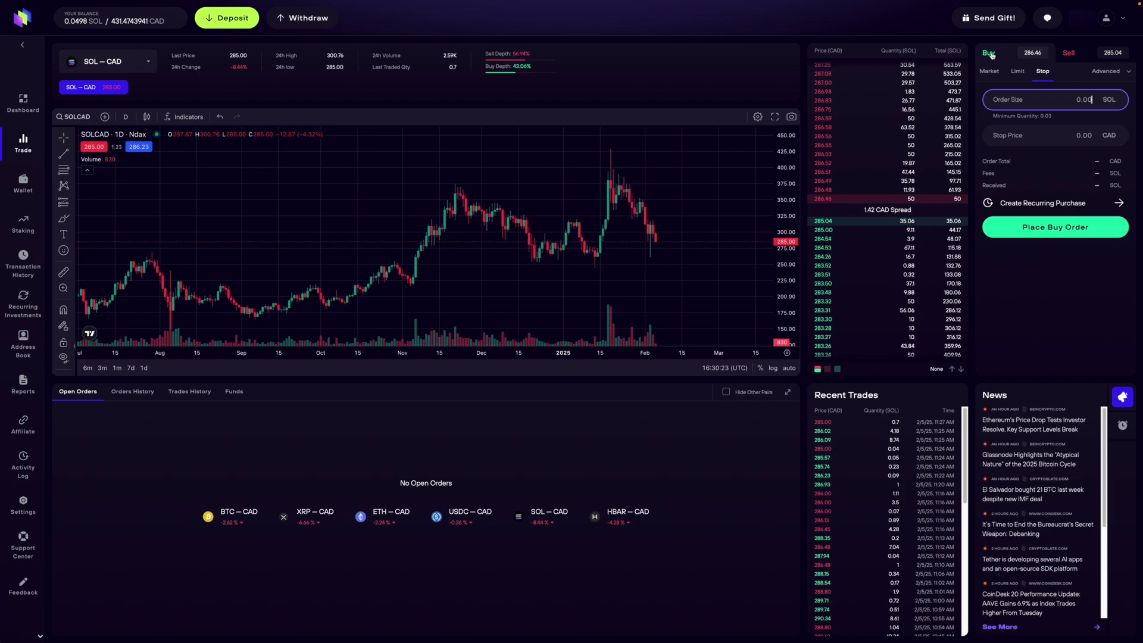
{"action": "left_click", "coordinate": [1056, 137]}
{"action": "type", "text": "300"}
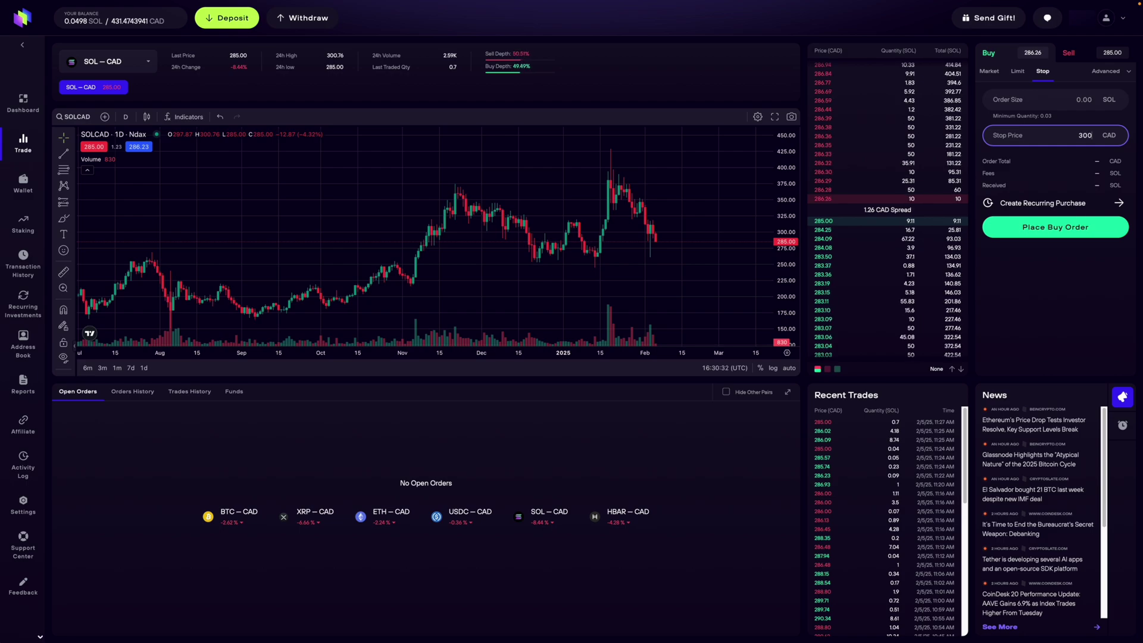
{"action": "left_click", "coordinate": [1087, 99]}
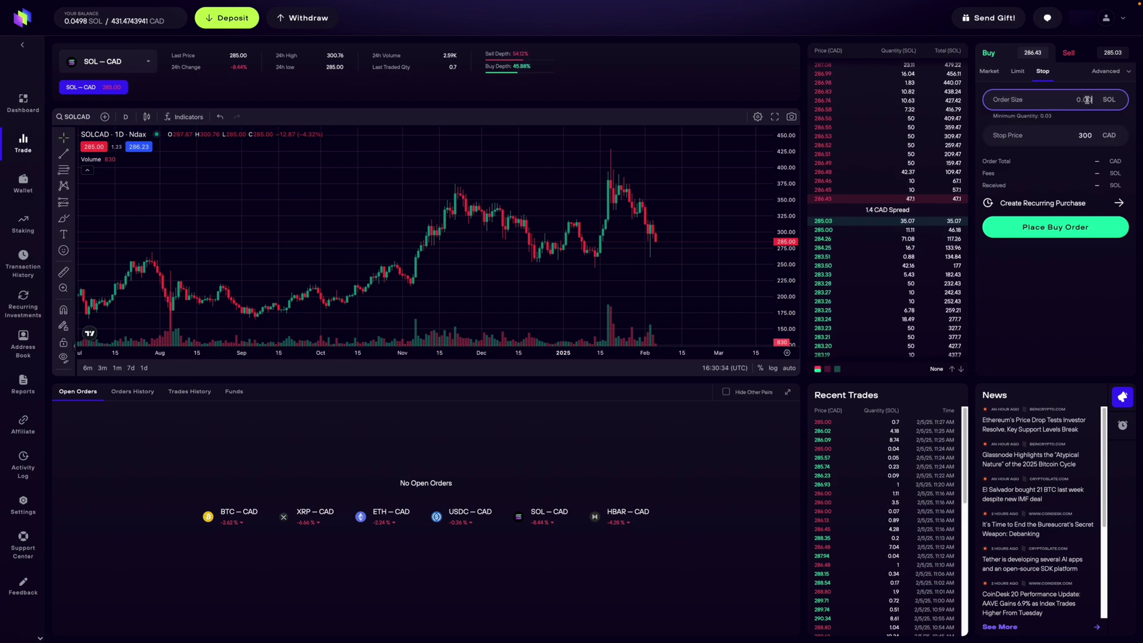
{"action": "type", "text": "0.1"}
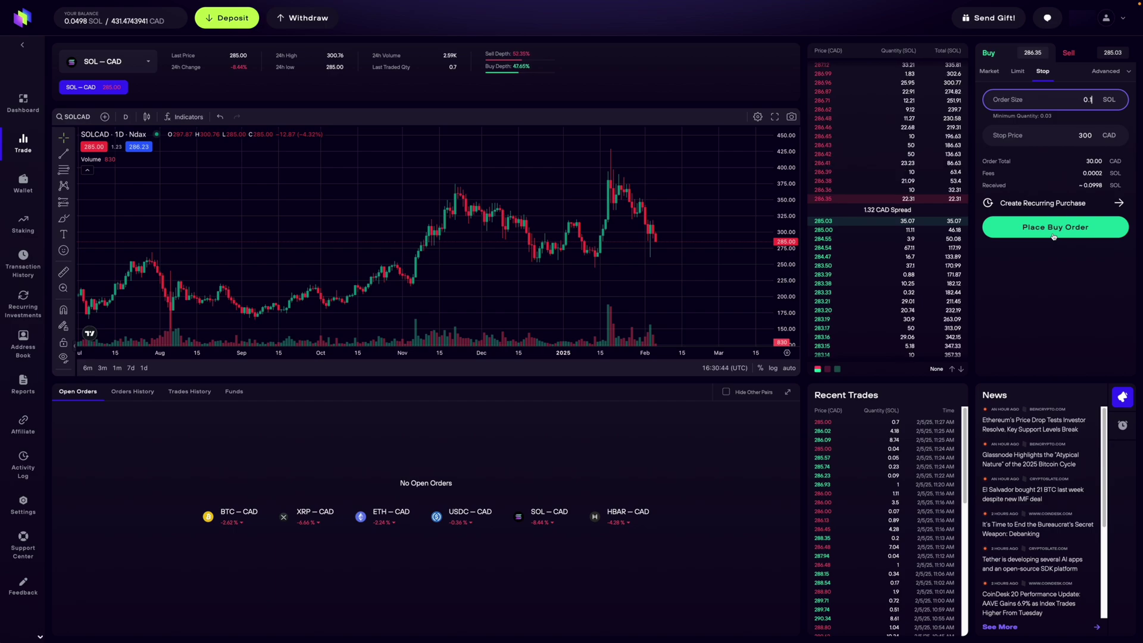
{"action": "left_click", "coordinate": [1053, 229]}
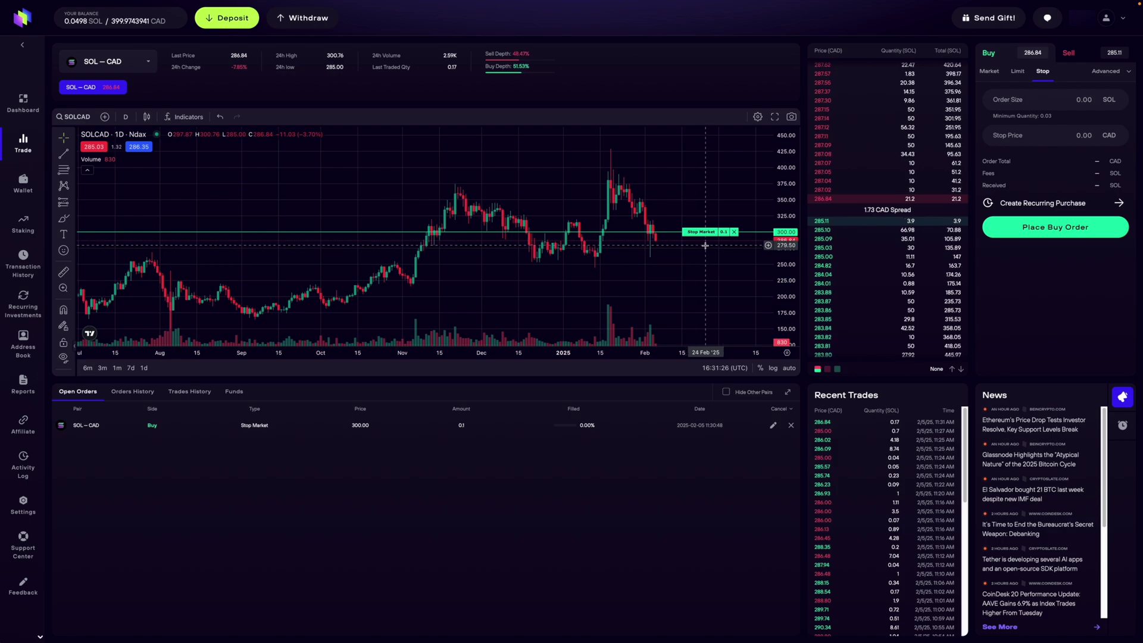
{"action": "left_click", "coordinate": [734, 232]}
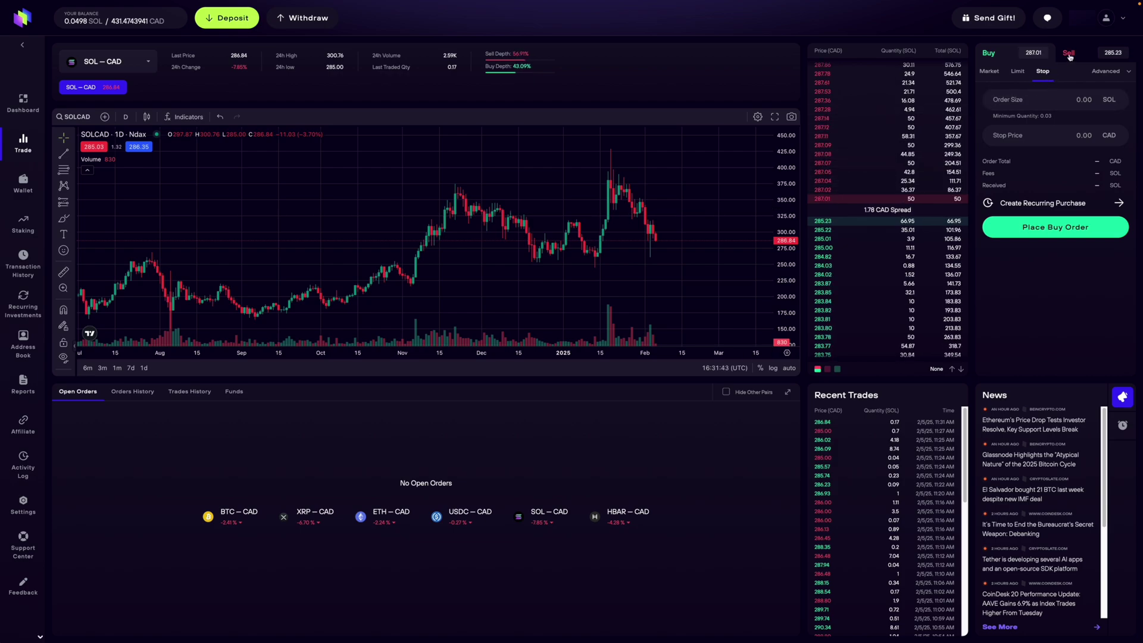
Place a stop sell order for the maximum 0.04 SOL at a stop price of 270 CAD.
{"action": "left_click", "coordinate": [1069, 54]}
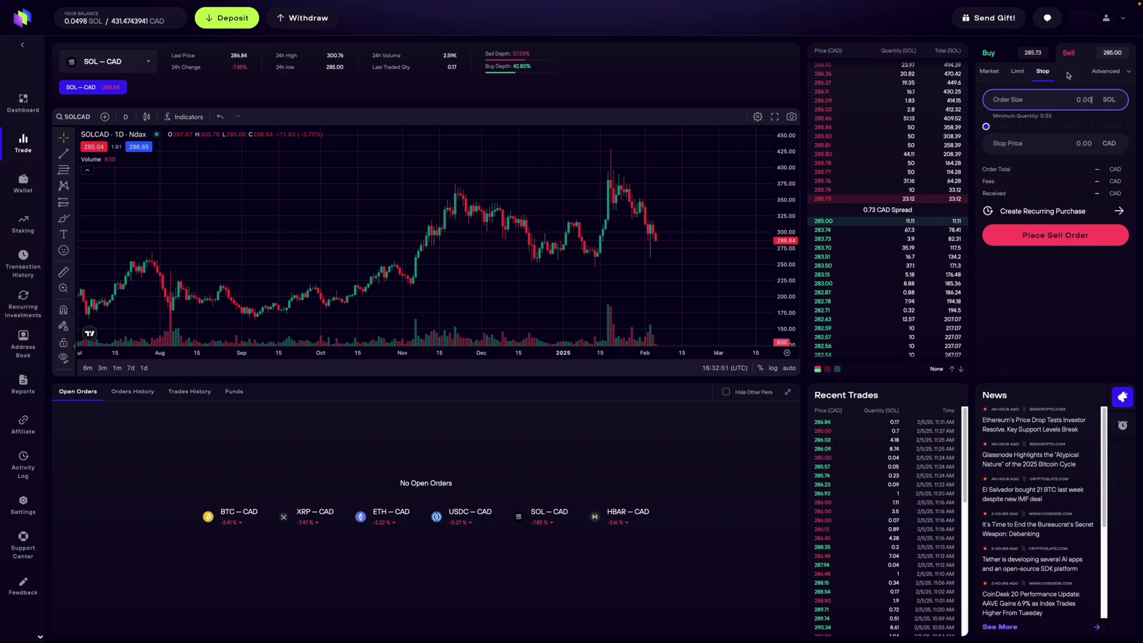
{"action": "left_click", "coordinate": [1067, 146]}
{"action": "type", "text": "270"}
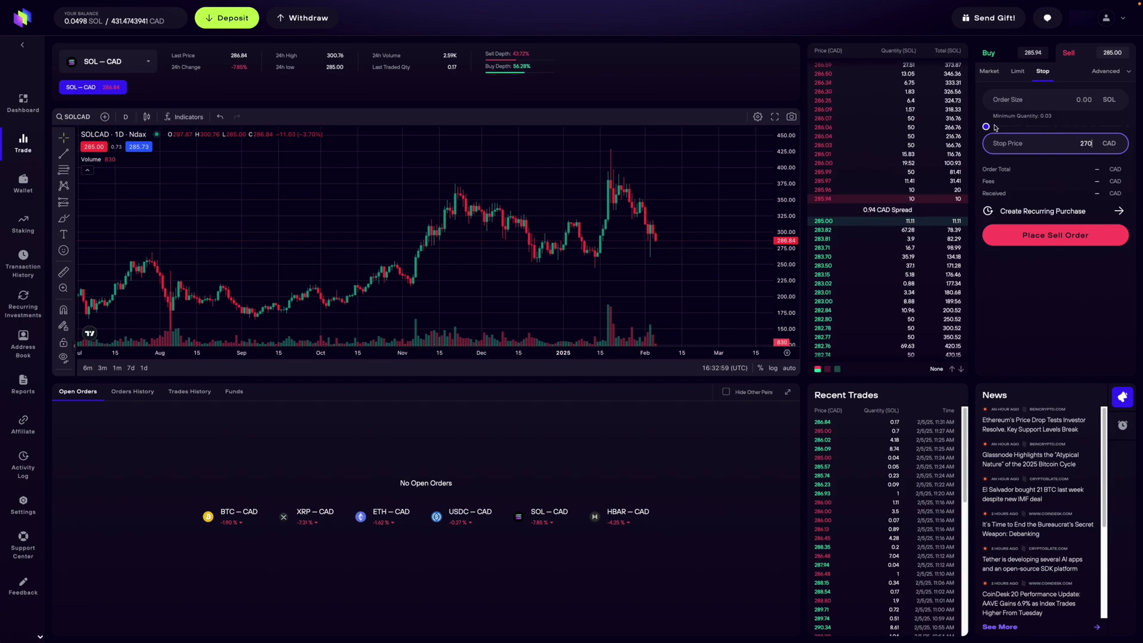
{"action": "left_click_drag", "start_coordinate": [985, 127], "coordinate": [1135, 122]}
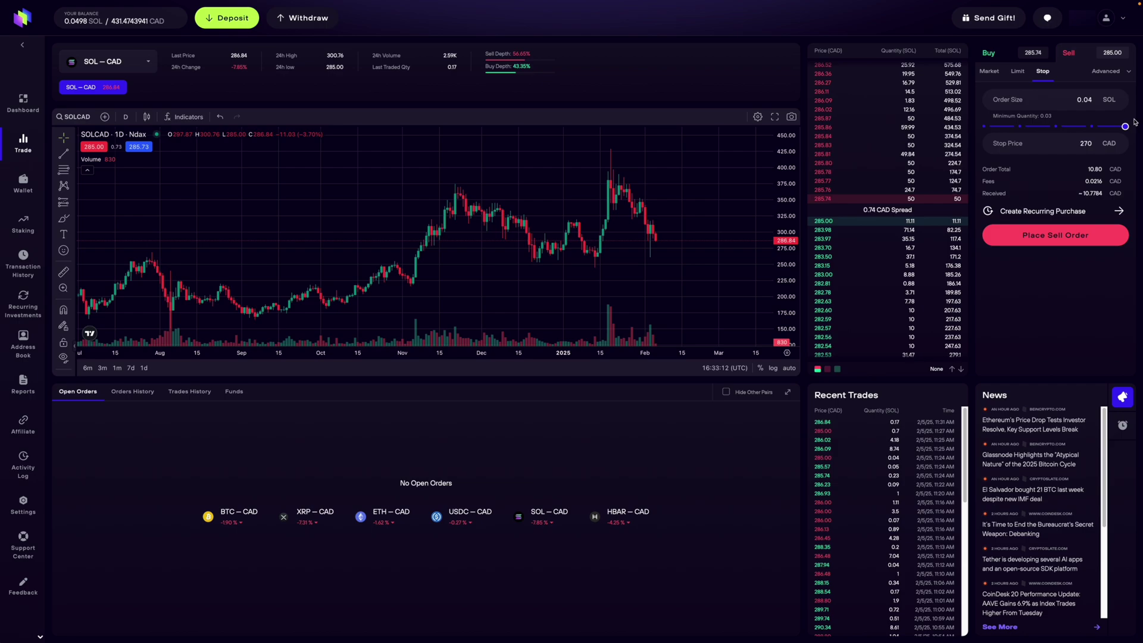
{"action": "left_click", "coordinate": [1039, 236]}
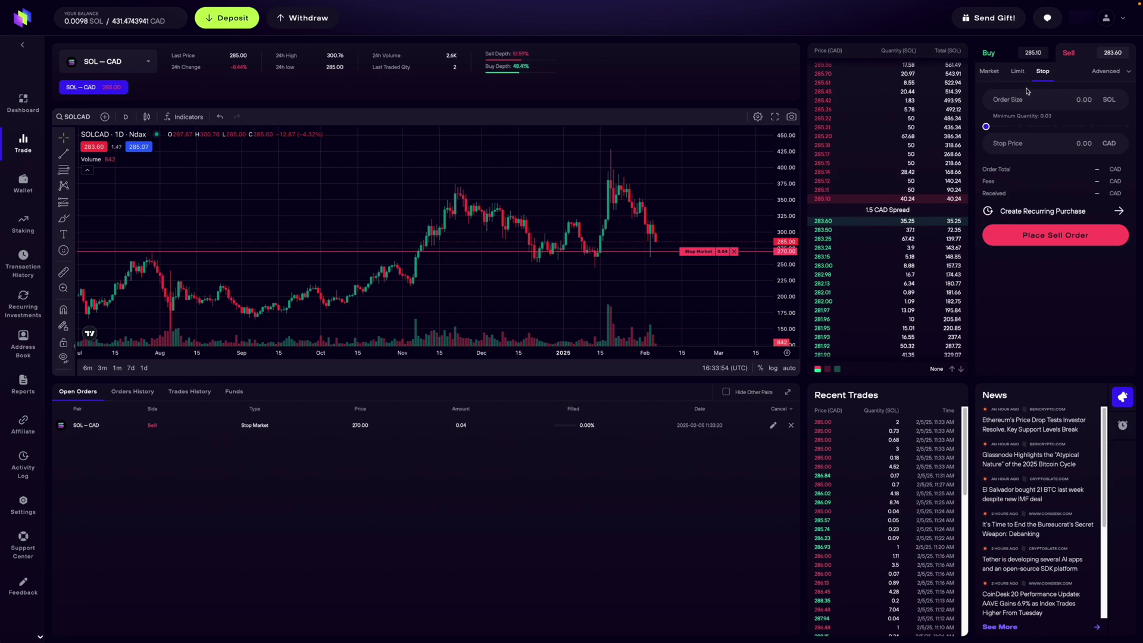
Show the advanced order types available for the SOL sell order.
{"action": "left_click", "coordinate": [1109, 72]}
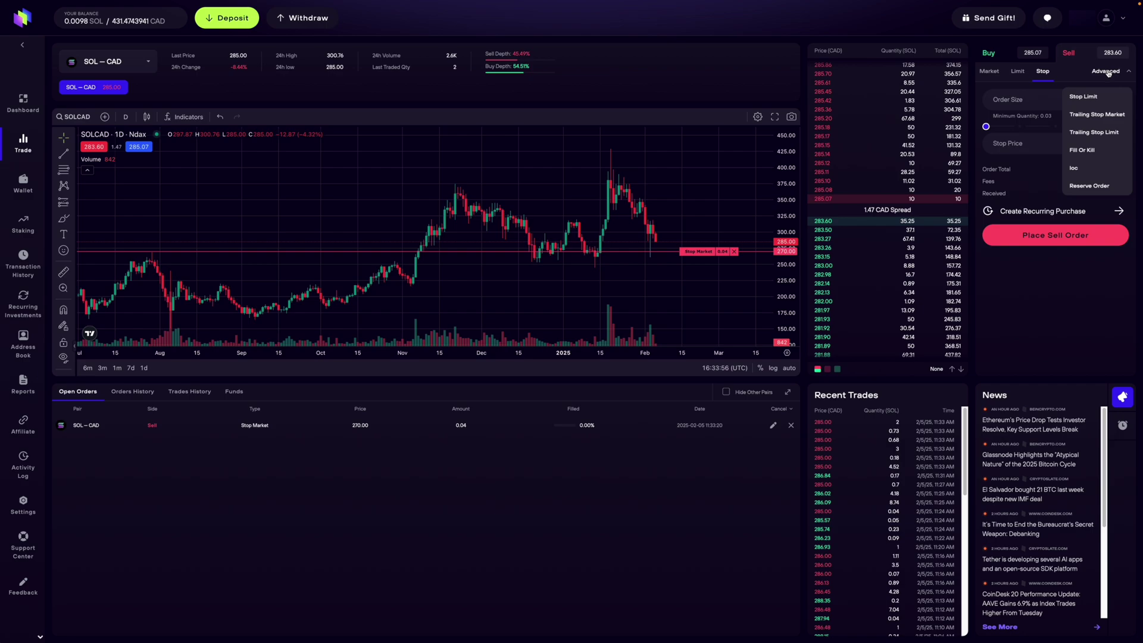